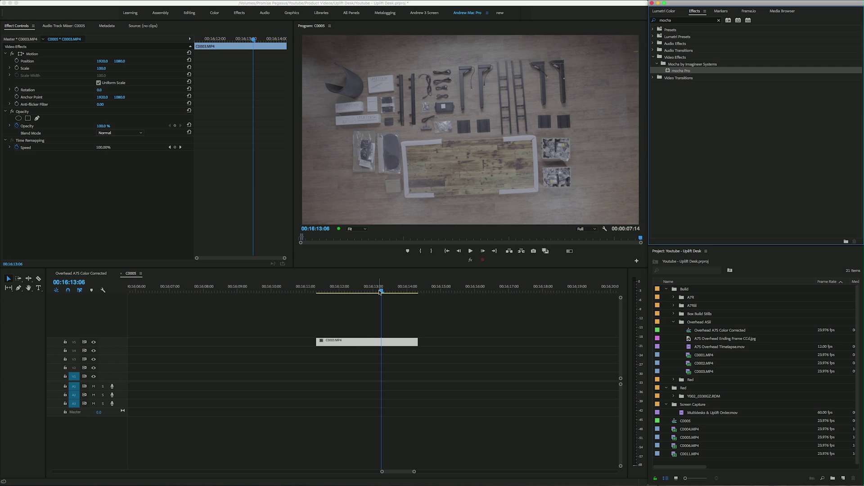
Step: Drag the playhead back from 00:16:13:06 to 00:16:12:15 on the overhead desk-parts clip
left_click_drag(381, 290, 361, 290)
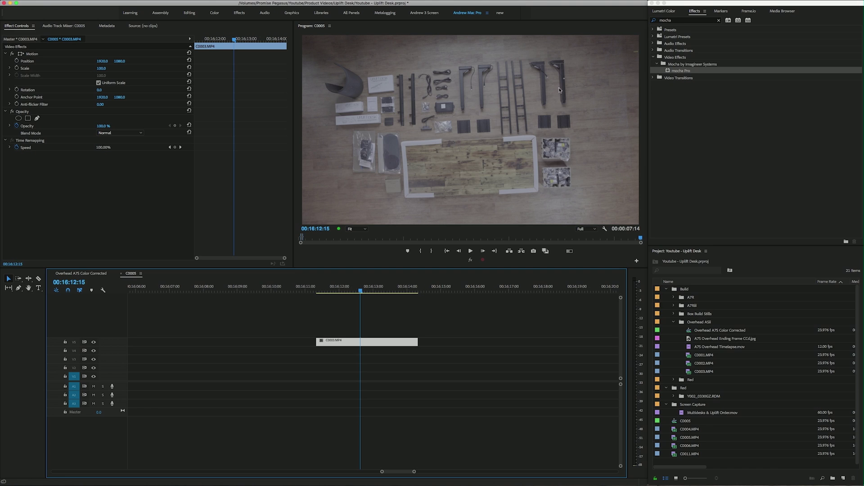
Step: Apply the mocha Pro effect to clip C0005.MP4 and launch it via the MOCHA button
left_click_drag(666, 73, 145, 203)
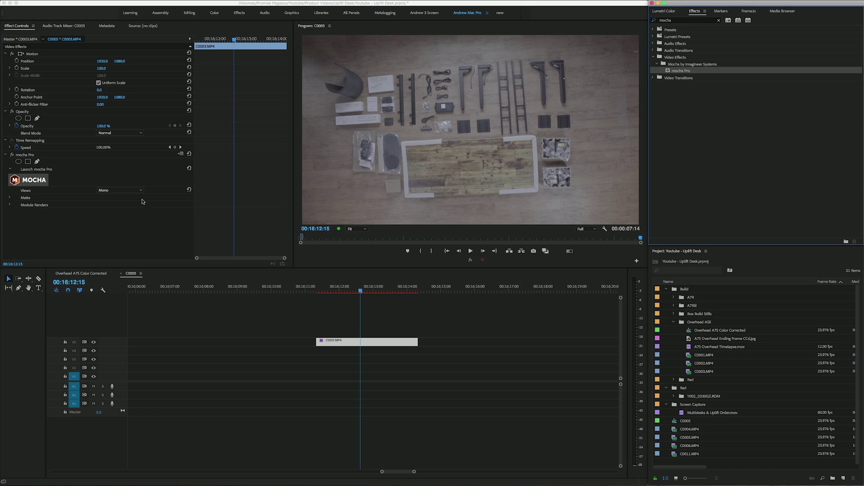
left_click(32, 181)
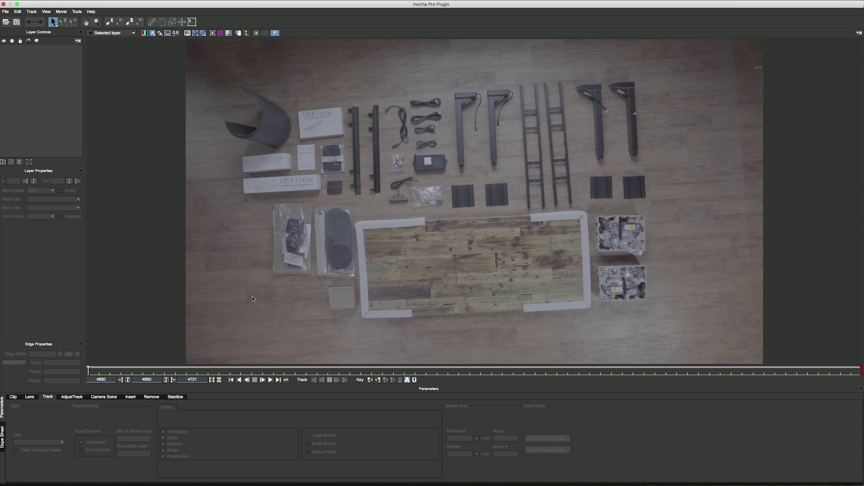
Step: Run Locate Lines in the Lens settings to auto-detect calibration lines across the frame
left_click(29, 398)
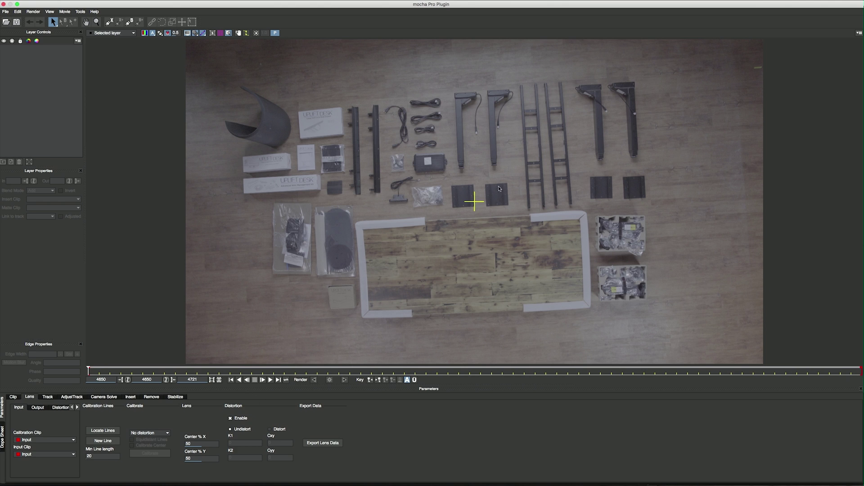
left_click(113, 430)
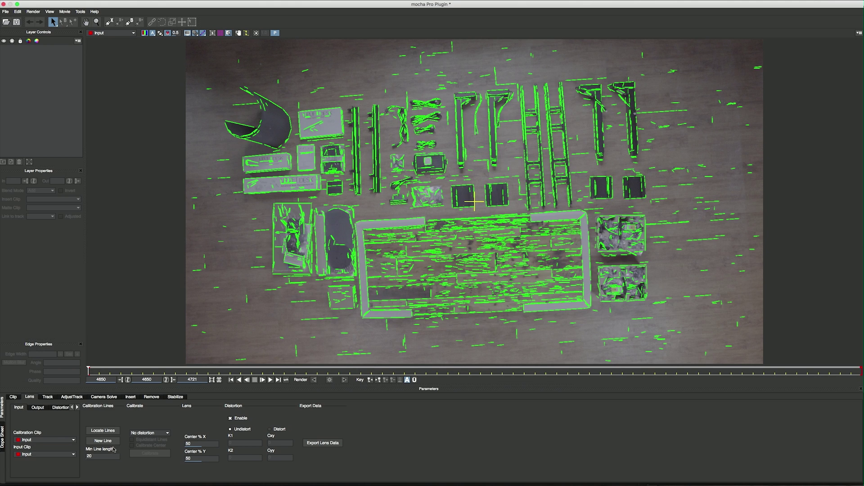
Step: Set the Min Line length to 50
left_click(103, 456)
type("50")
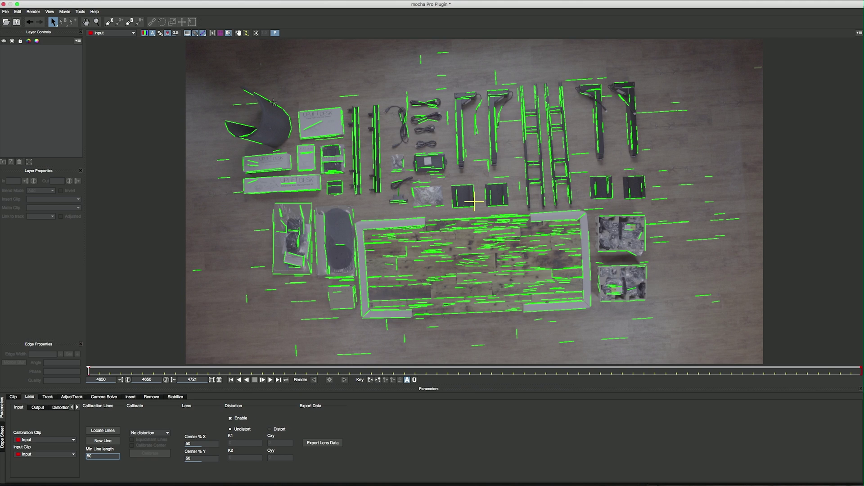
Step: Trace a calibration line across the top edge and another beside the plastic bag
left_click_drag(232, 105, 258, 103)
left_click_drag(341, 96, 359, 95)
left_click_drag(503, 84, 593, 80)
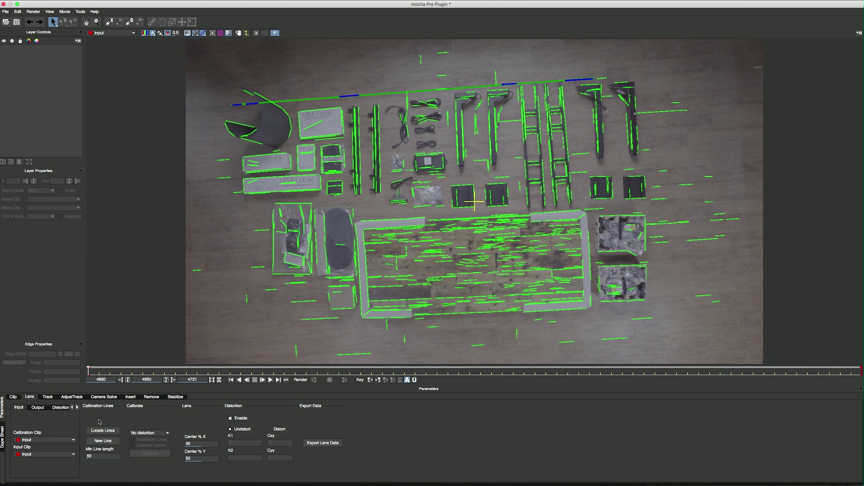
left_click(103, 440)
left_click_drag(269, 229, 255, 231)
left_click_drag(603, 209, 584, 210)
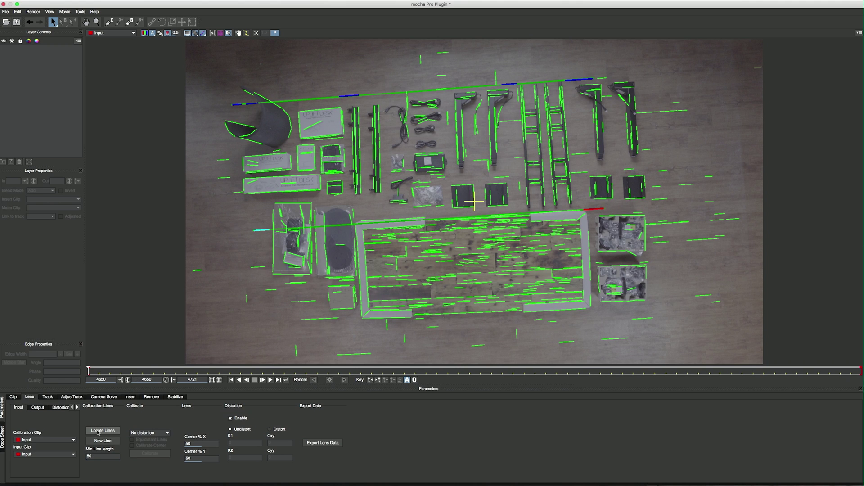
Step: Add calibration lines across the lower middle and along the table's bottom edge
left_click(103, 441)
left_click_drag(669, 242, 654, 243)
left_click_drag(266, 266, 251, 268)
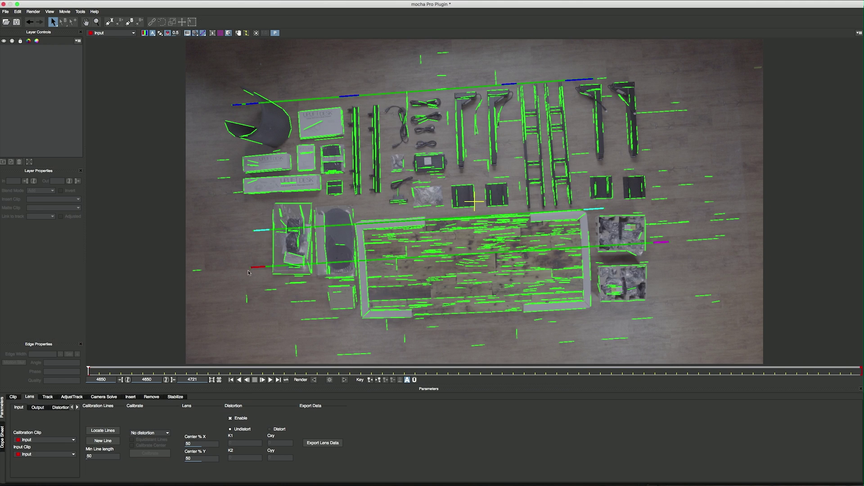
left_click(114, 429)
left_click(107, 439)
left_click_drag(697, 296, 712, 296)
left_click(322, 319)
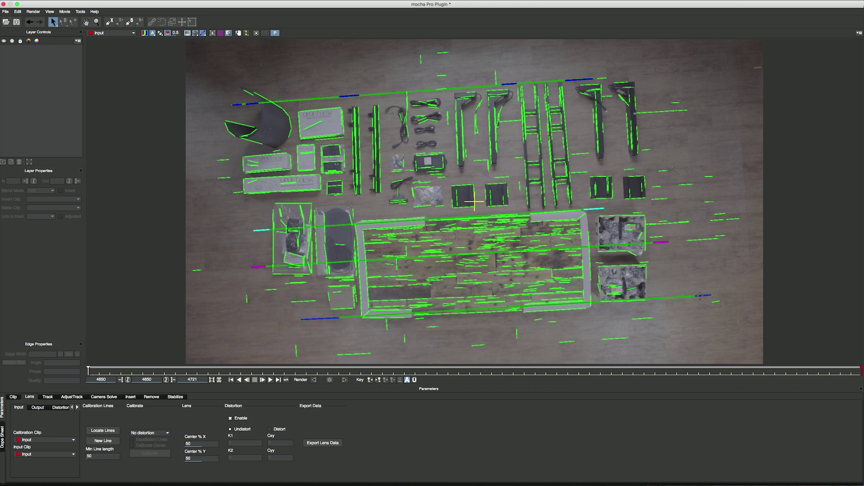
Step: Choose 1-Parameter from the Calibrate distortion model list
left_click(154, 434)
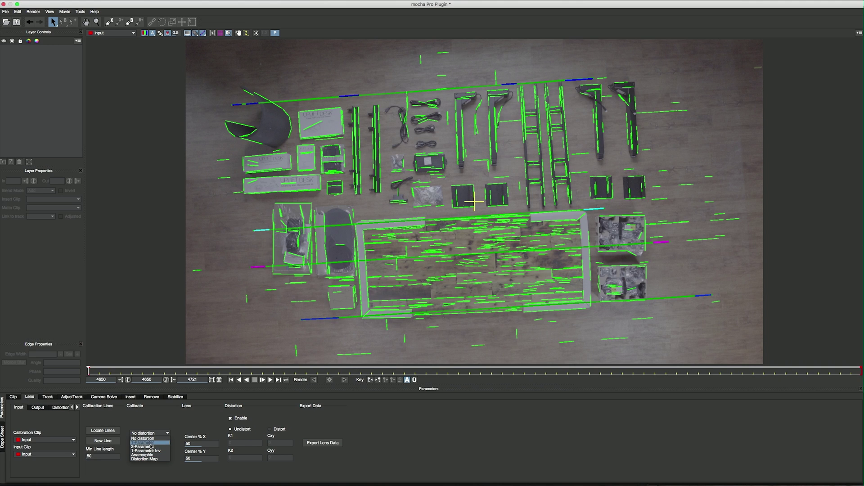
left_click(151, 443)
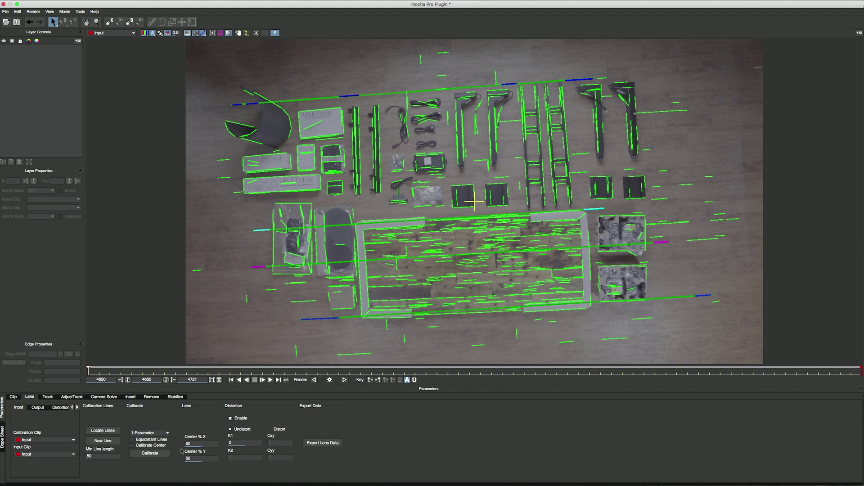
Step: Show the reference grid overlay and zoom out to see the whole frame
left_click(220, 33)
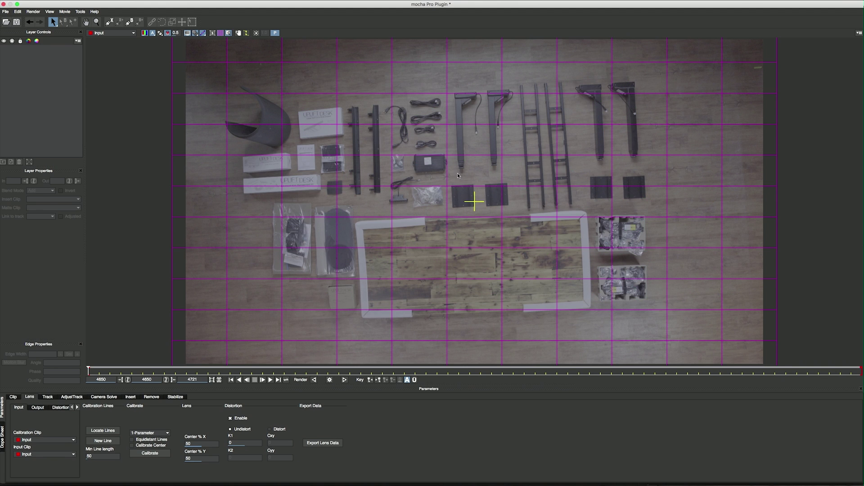
key("z")
left_click_drag(501, 197, 495, 230)
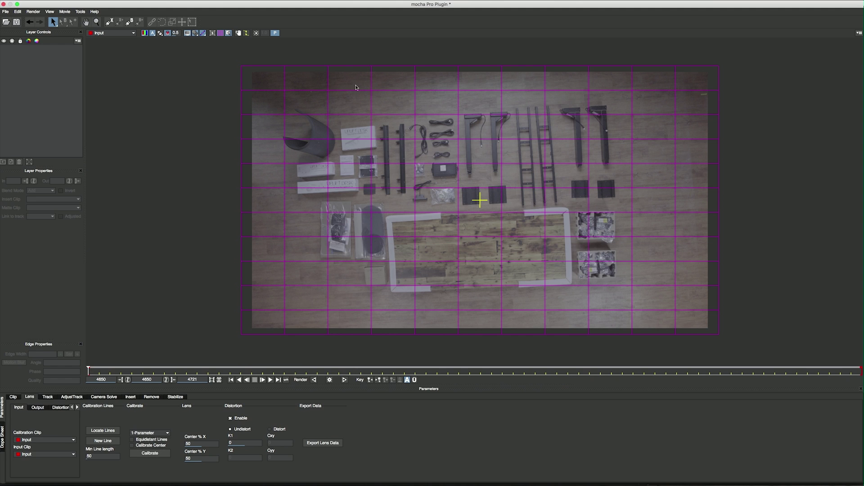
Step: Calibrate the lens to K1 -0.0940884 with the 1-Parameter model and render the undistorted clip
left_click(148, 456)
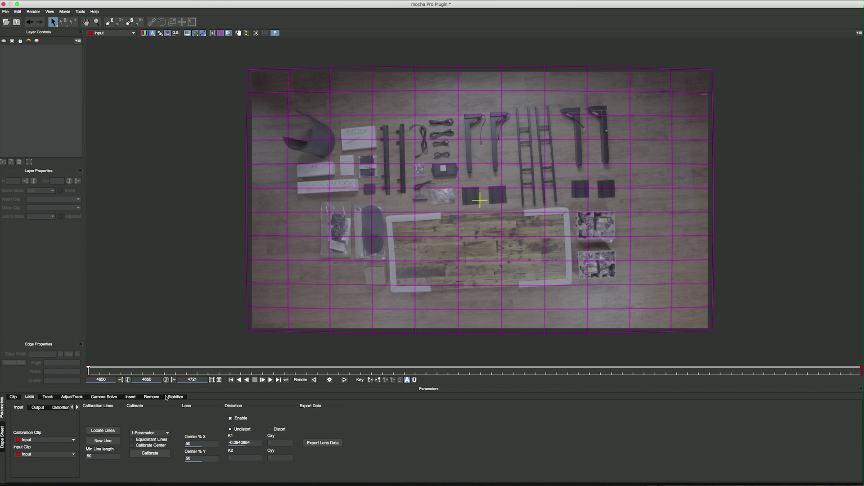
left_click(151, 453)
left_click(330, 380)
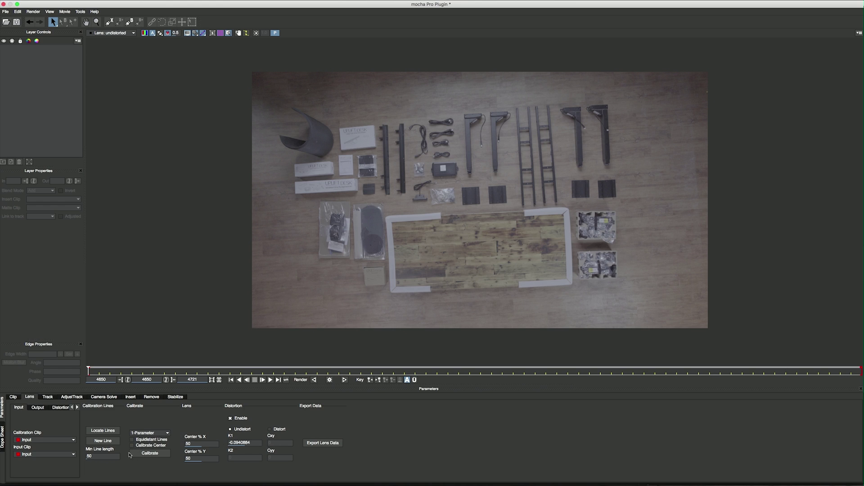
left_click(150, 433)
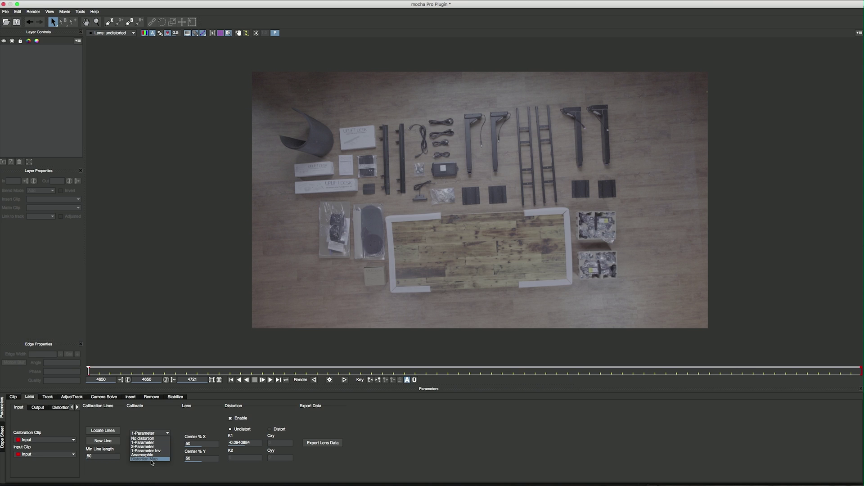
left_click(354, 433)
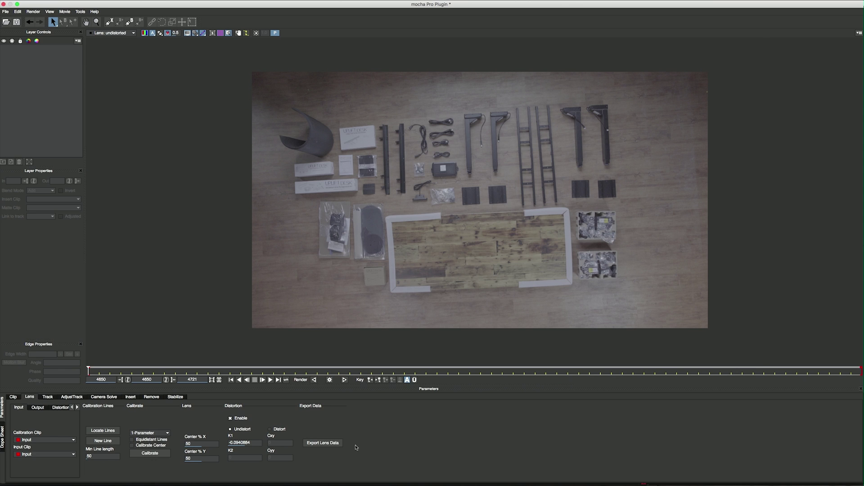
left_click(323, 443)
Step: Review the Distortion Map Clip export format, cancel the export, then close mocha and save the project
left_click_drag(432, 185, 422, 192)
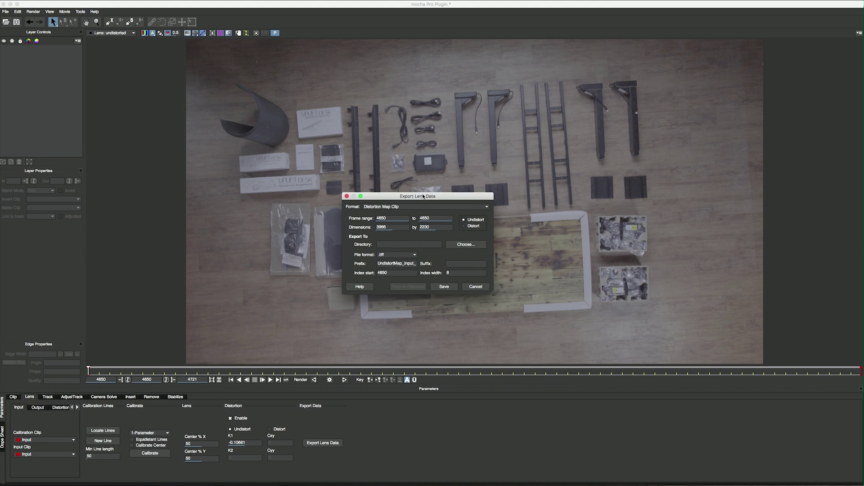
left_click(412, 207)
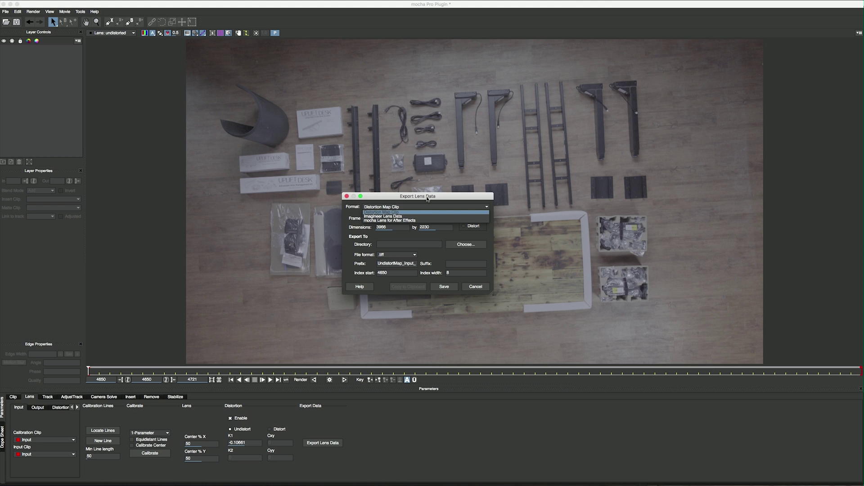
left_click(423, 208)
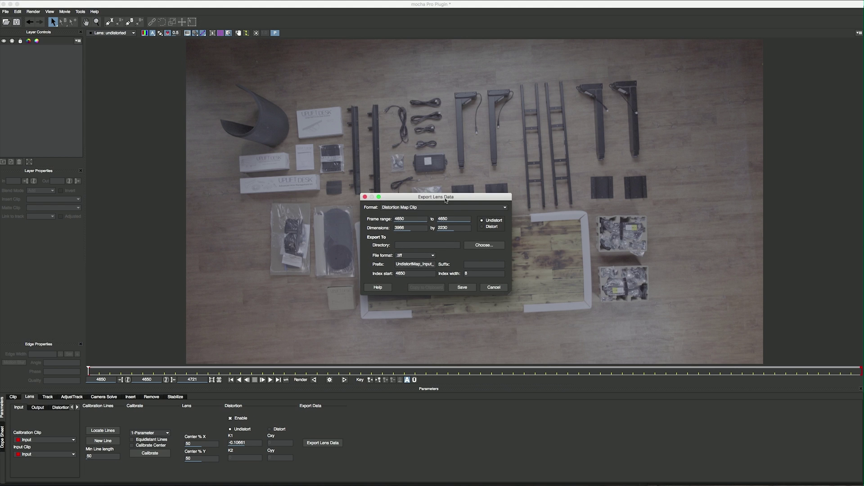
left_click(494, 287)
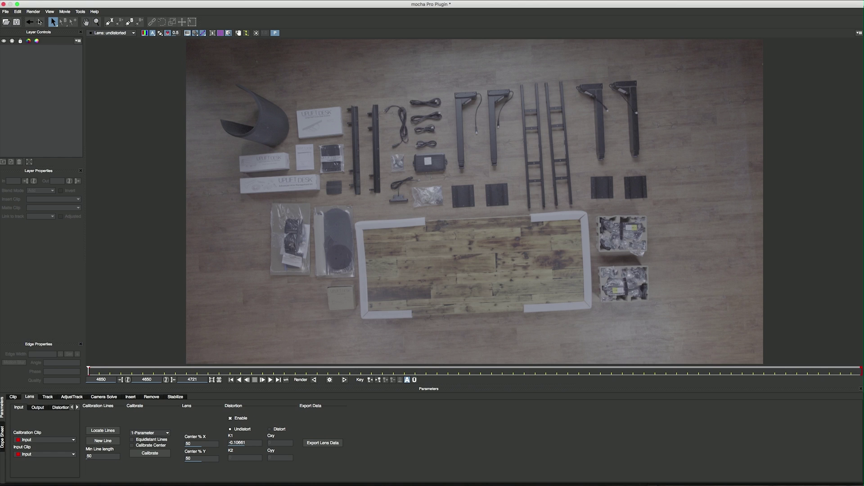
left_click(4, 4)
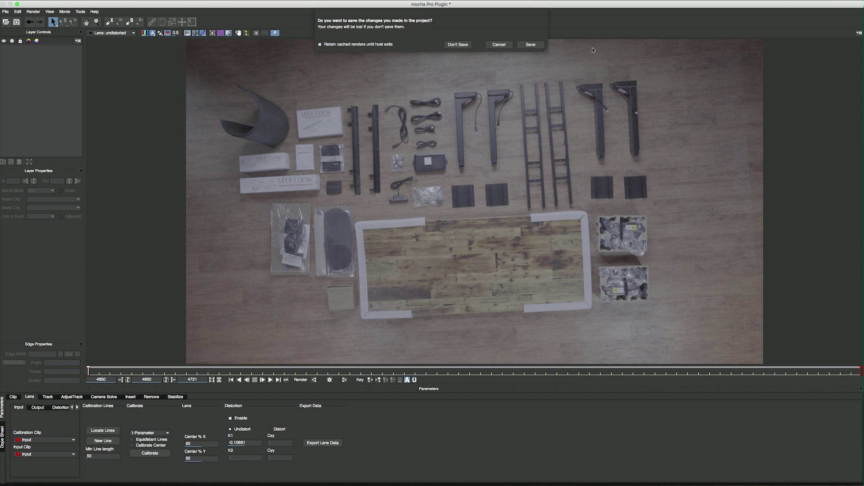
left_click(538, 46)
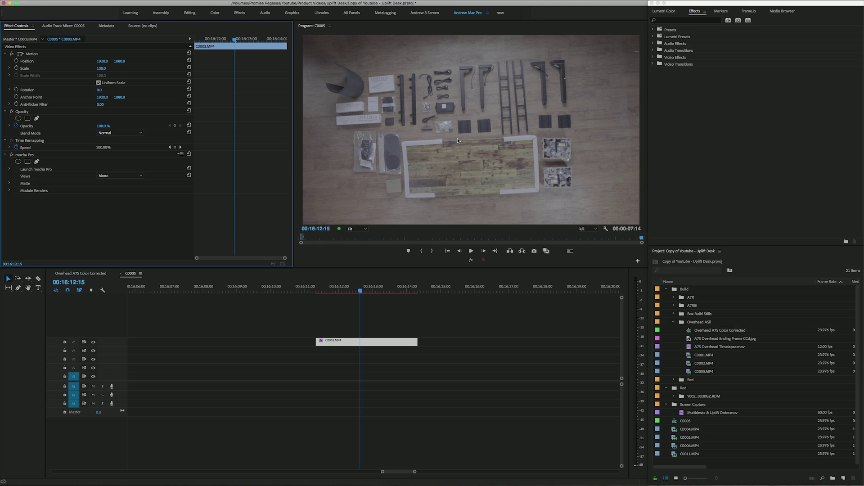
Step: Set the mocha Pro effect's Module Renders module to Lens: Undistort with Render enabled
left_click(9, 191)
left_click(125, 205)
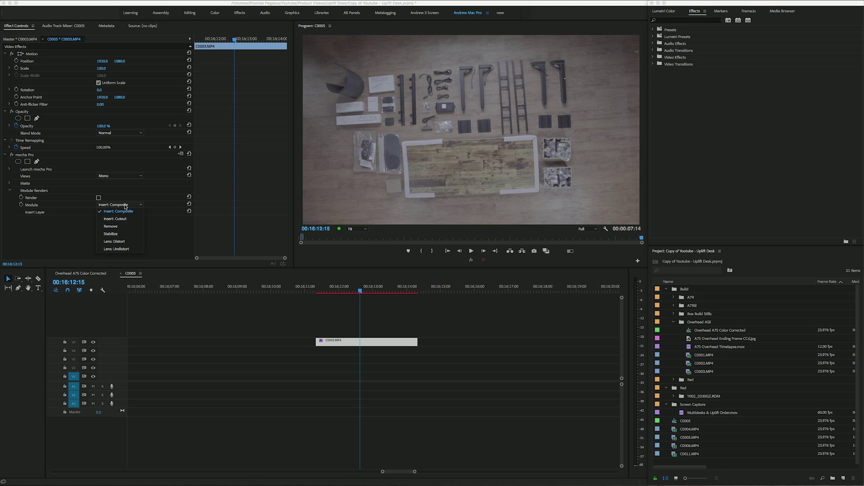
left_click(124, 250)
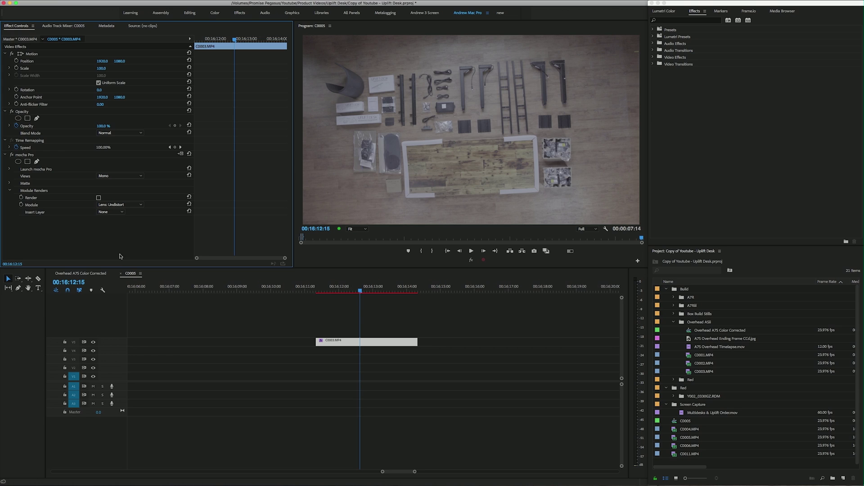
left_click(98, 197)
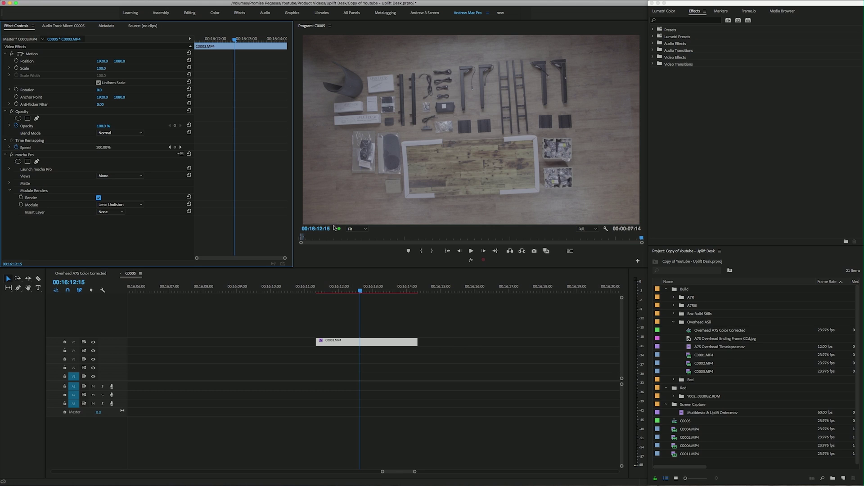
key("super+z")
key("super+shift+z")
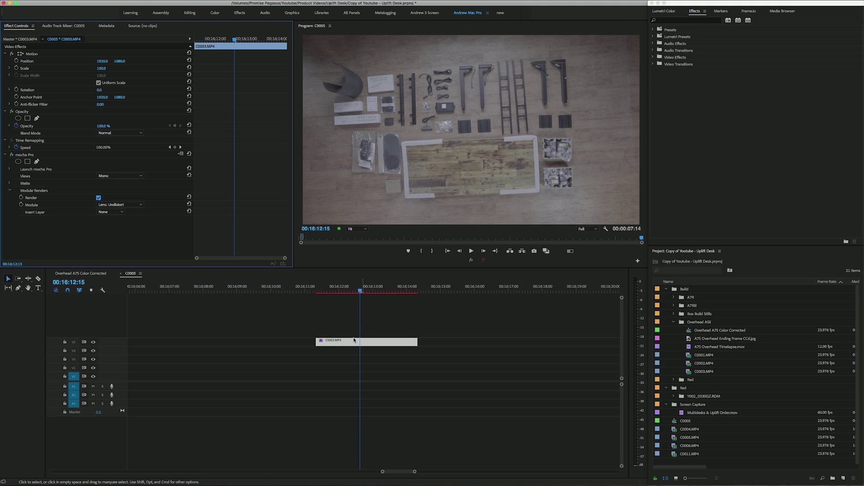
left_click_drag(379, 292, 342, 291)
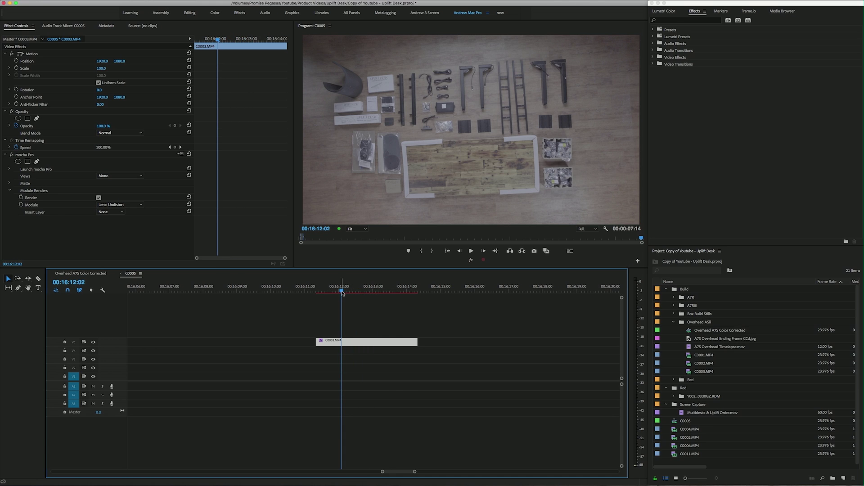
left_click_drag(342, 293, 334, 293)
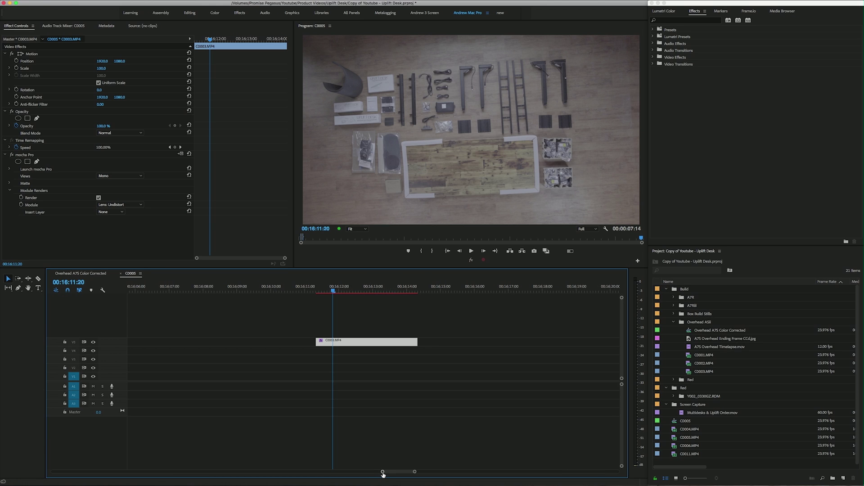
left_click_drag(382, 471, 377, 472)
key("minus")
left_click(378, 292)
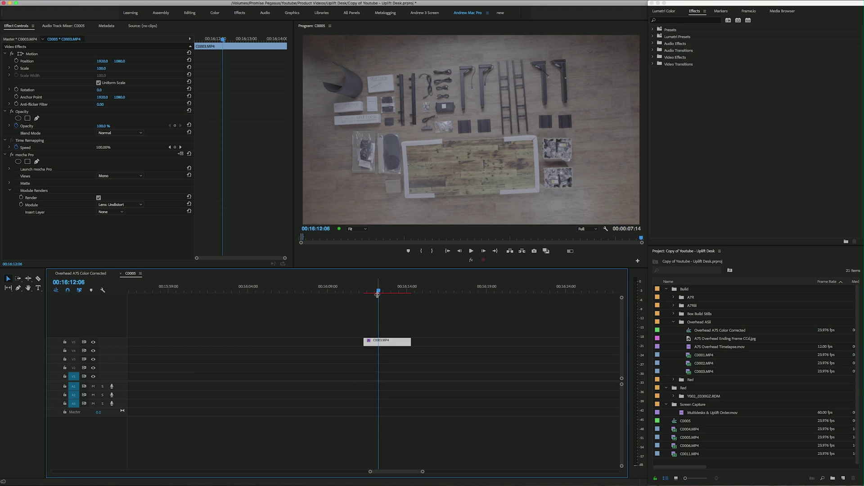
mouse_move(377, 292)
left_mouse_down()
mouse_move(404, 290)
mouse_move(373, 291)
left_mouse_up()
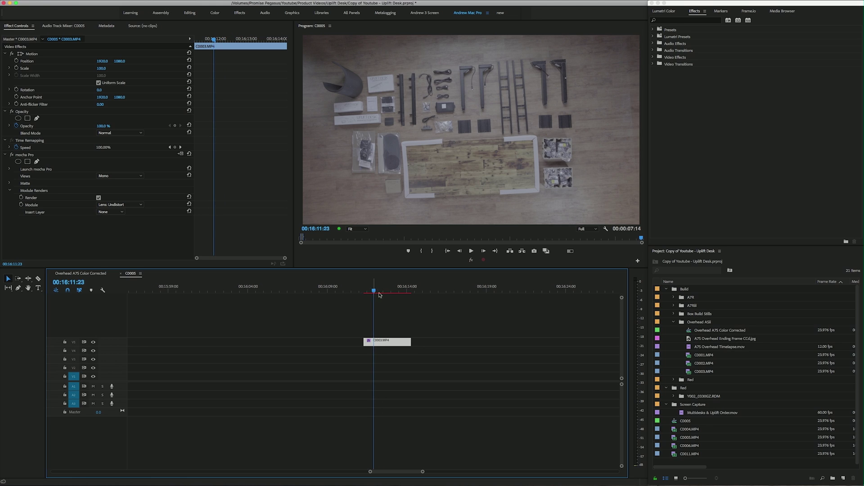